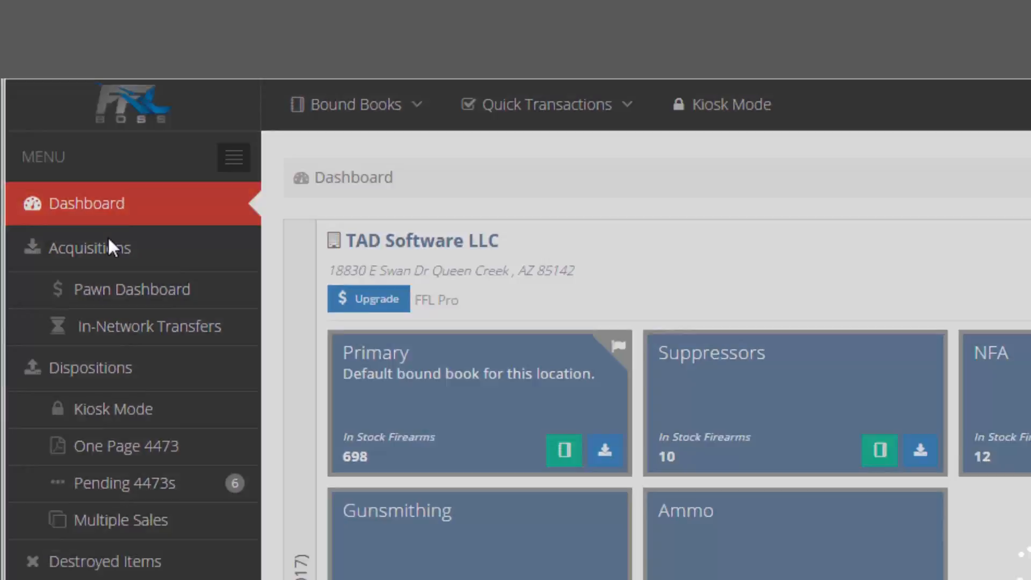
Search the acquisitions list for the firearm serial DD17-248.
{"action": "left_click", "coordinate": [153, 347]}
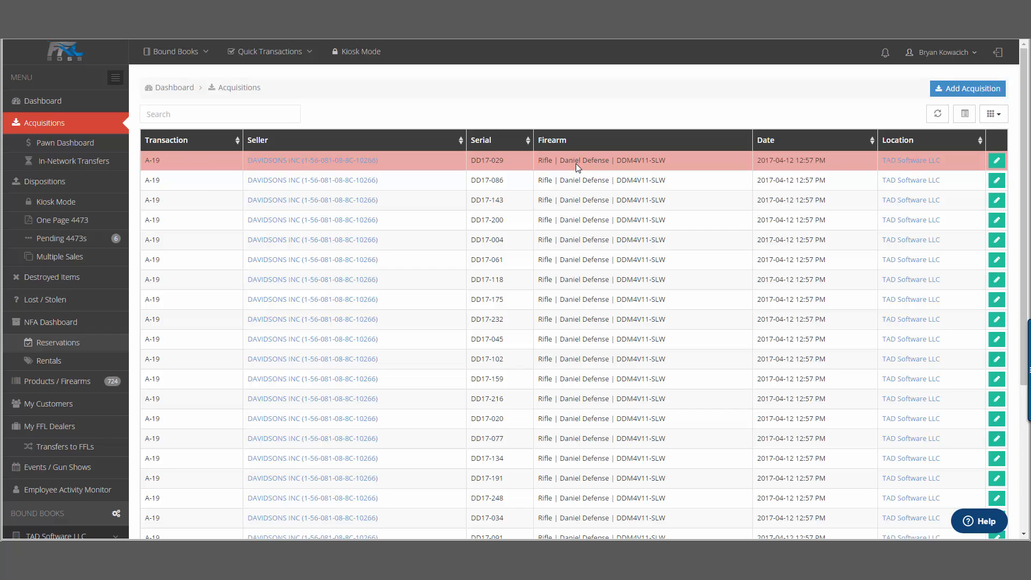
{"action": "left_click", "coordinate": [170, 118]}
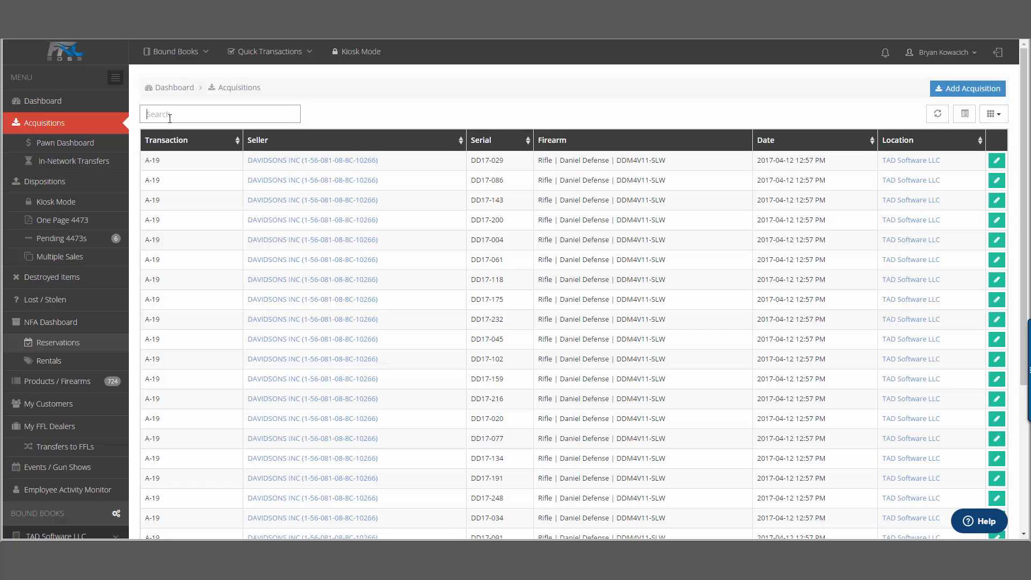
{"action": "type", "text": "DD17-248"}
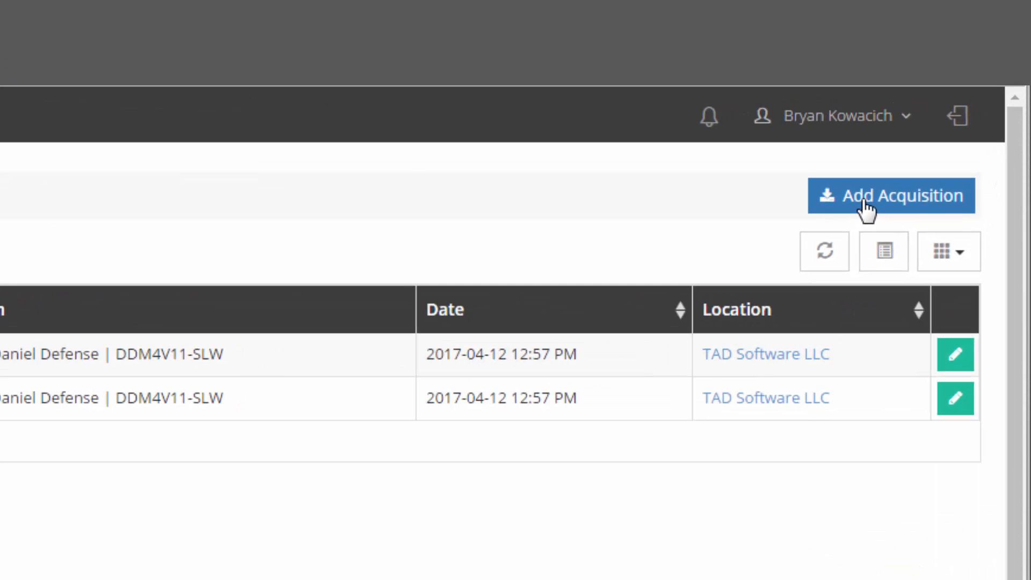
Start a new acquisition and review its location, bound book and dealer choices, keeping TAD Software LLC and Primary.
{"action": "left_click", "coordinate": [866, 207]}
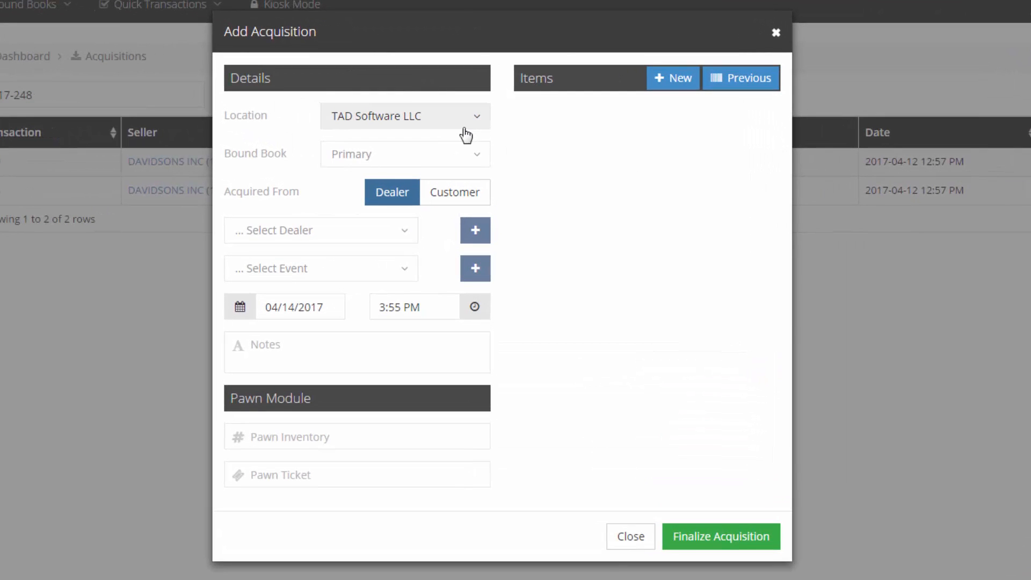
{"action": "left_click", "coordinate": [429, 154]}
{"action": "left_click", "coordinate": [429, 156]}
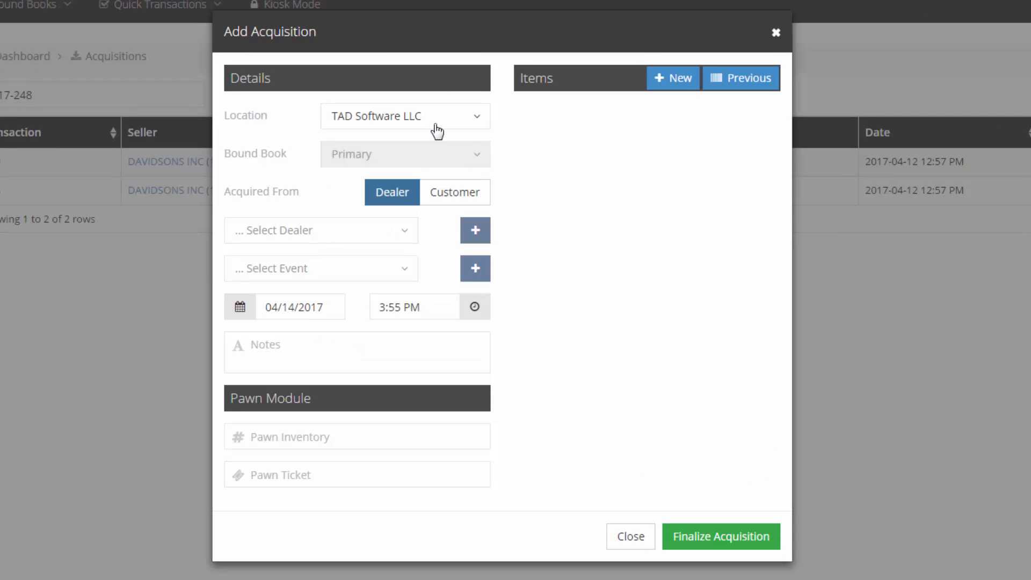
{"action": "left_click", "coordinate": [436, 125]}
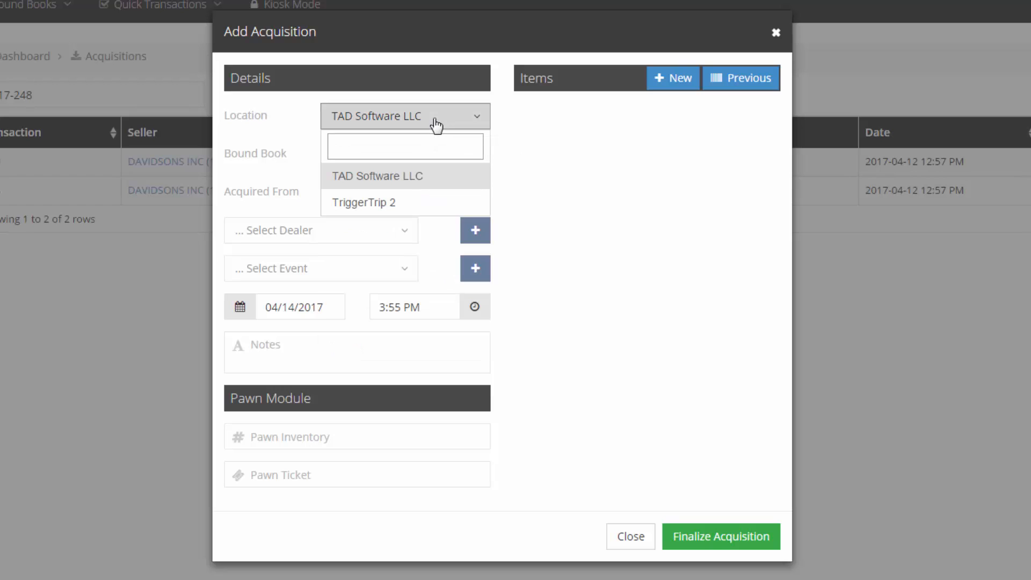
{"action": "left_click", "coordinate": [436, 125]}
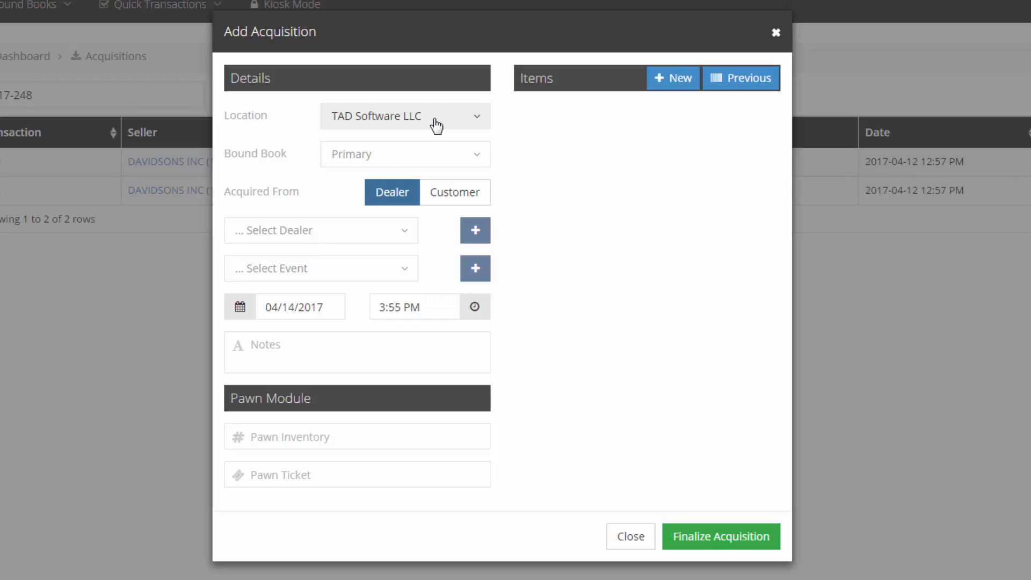
{"action": "left_click", "coordinate": [439, 162]}
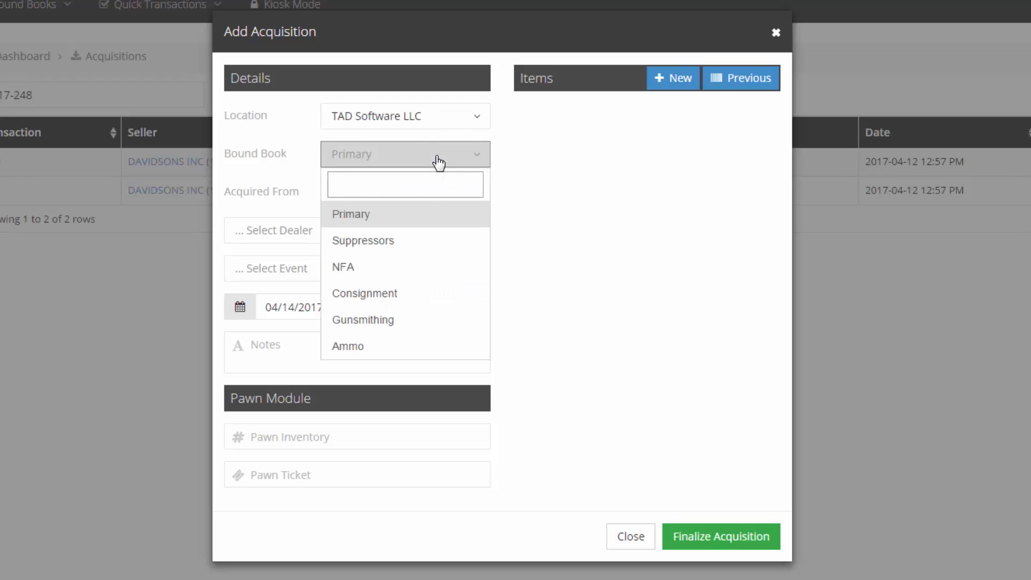
{"action": "left_click", "coordinate": [438, 161]}
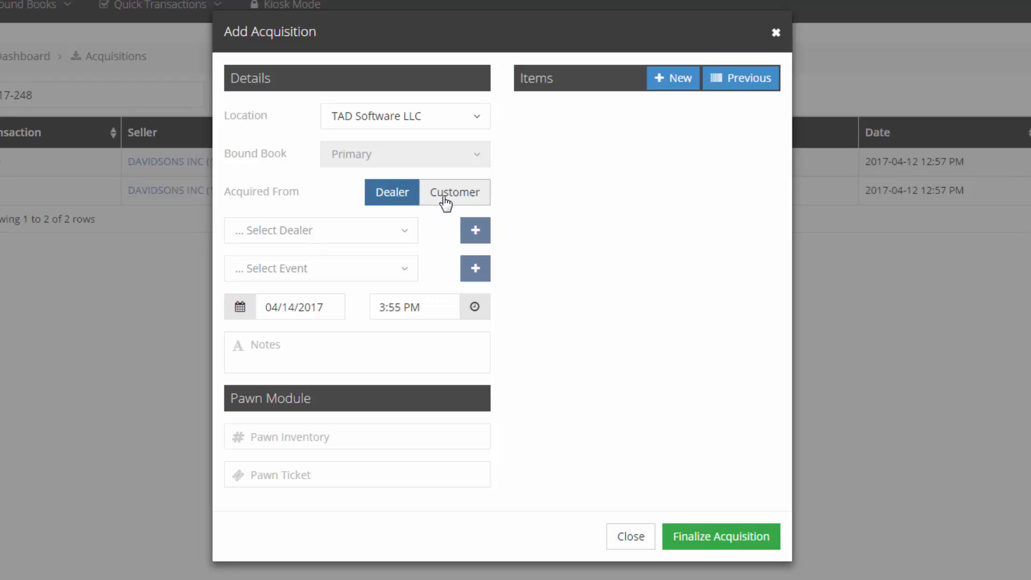
{"action": "left_click", "coordinate": [408, 235]}
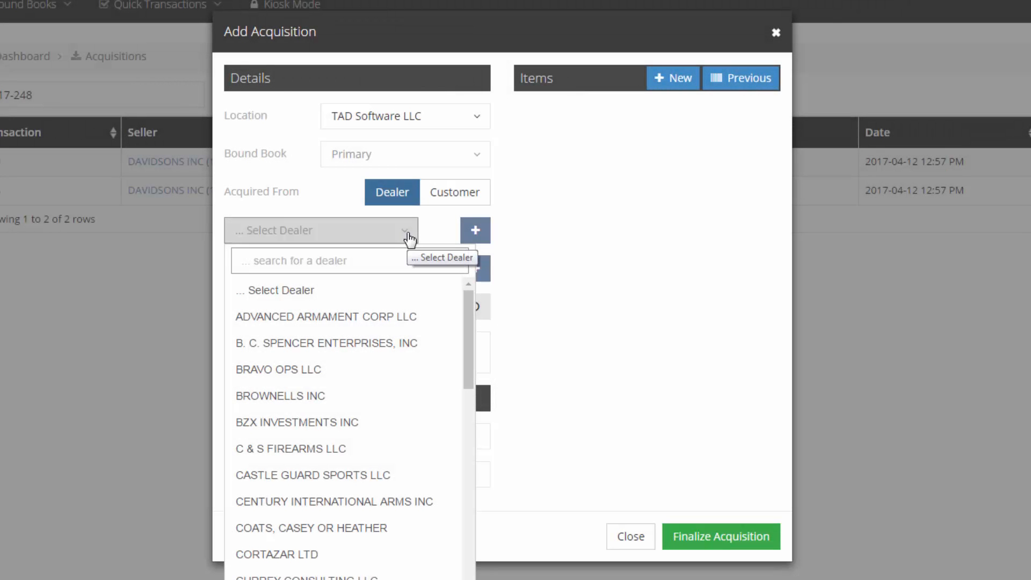
{"action": "left_click", "coordinate": [408, 235]}
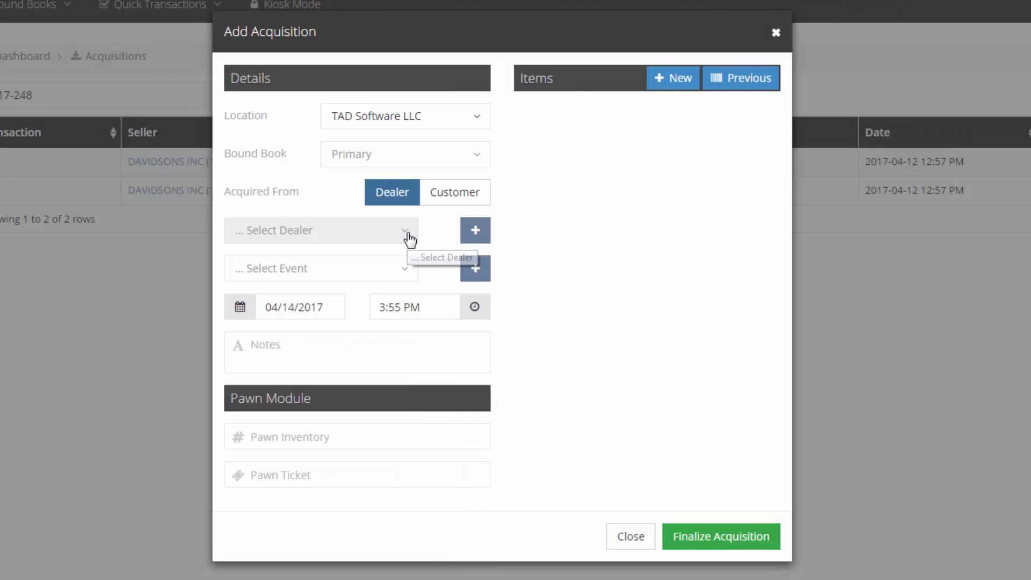
Try to add TRIGGERTRIP LLC as a new dealer, with its details filled in from an FFL lookup for "Triggertrip".
{"action": "left_click", "coordinate": [475, 232]}
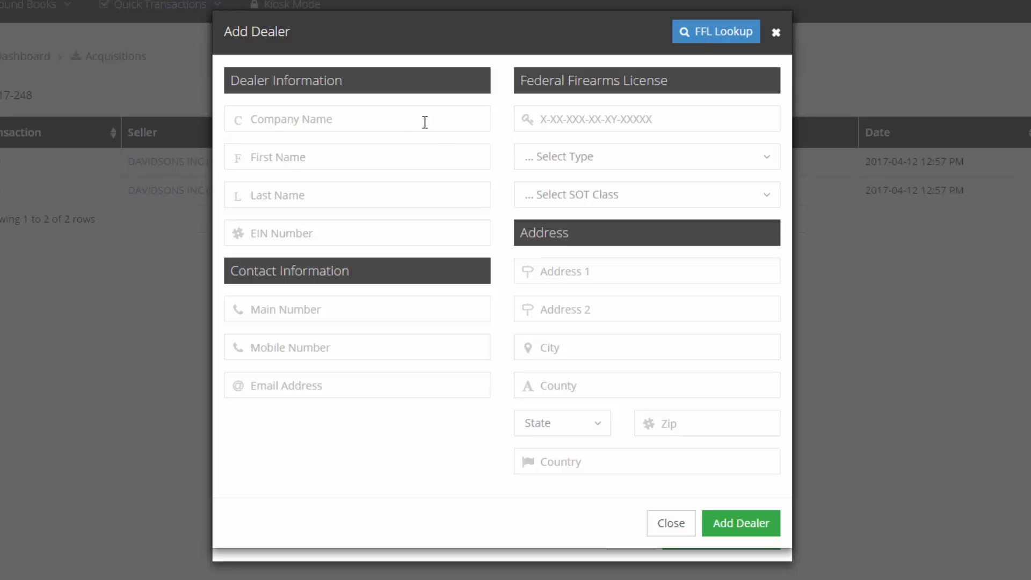
{"action": "left_click", "coordinate": [723, 34]}
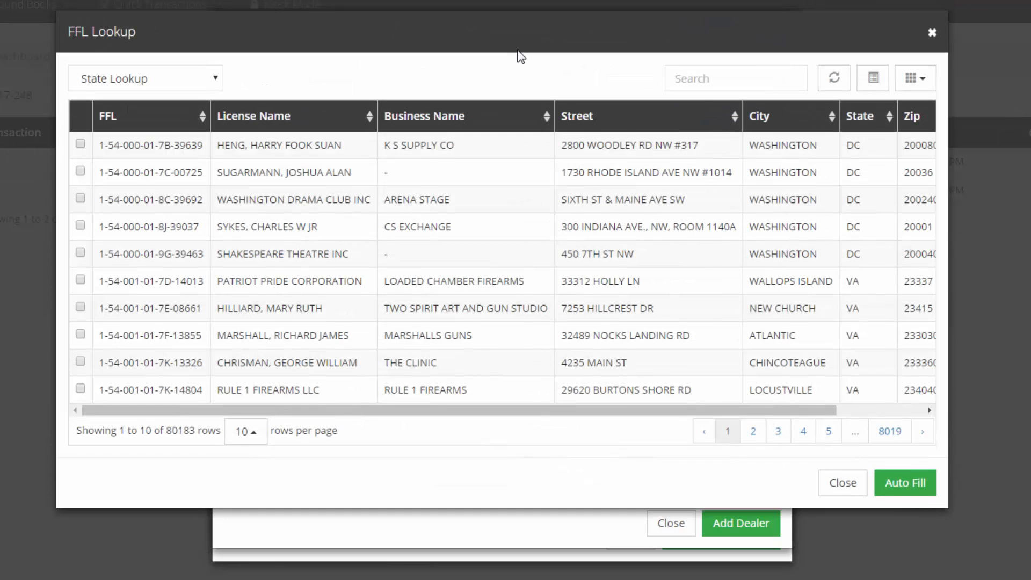
{"action": "left_click", "coordinate": [710, 76]}
{"action": "type", "text": "Triggertrip"}
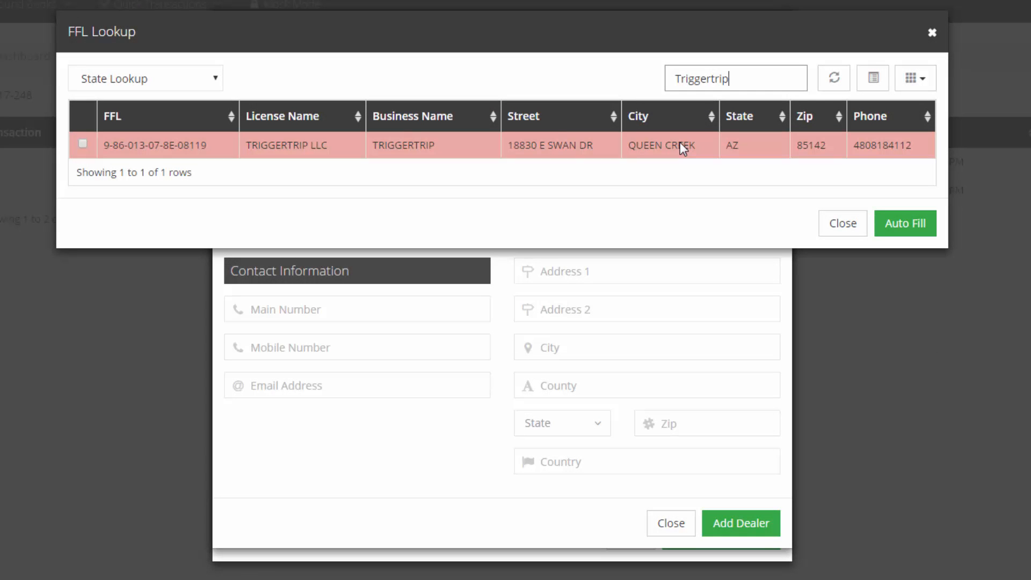
{"action": "left_click", "coordinate": [679, 142]}
{"action": "left_click", "coordinate": [886, 231]}
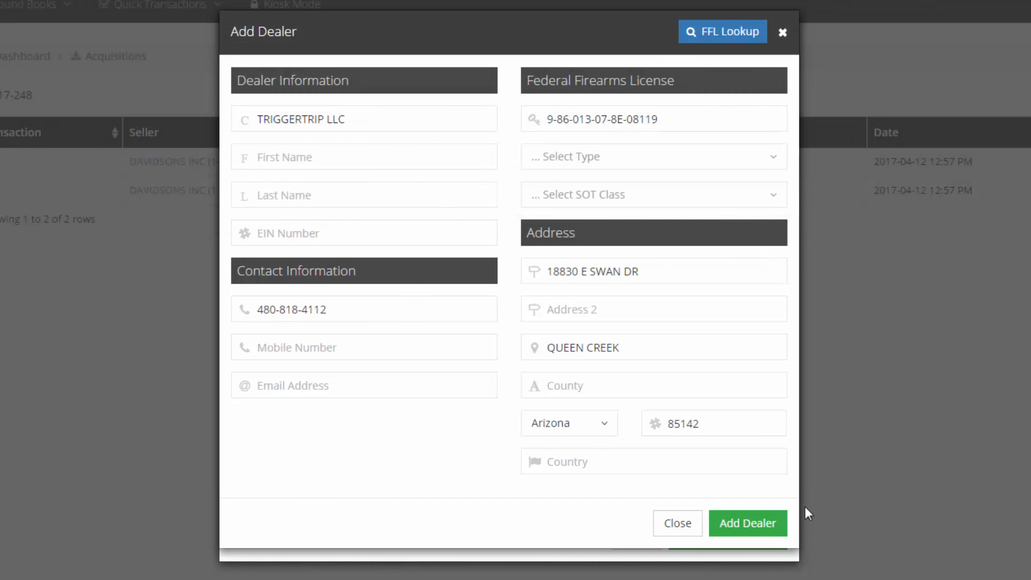
{"action": "left_click", "coordinate": [762, 528]}
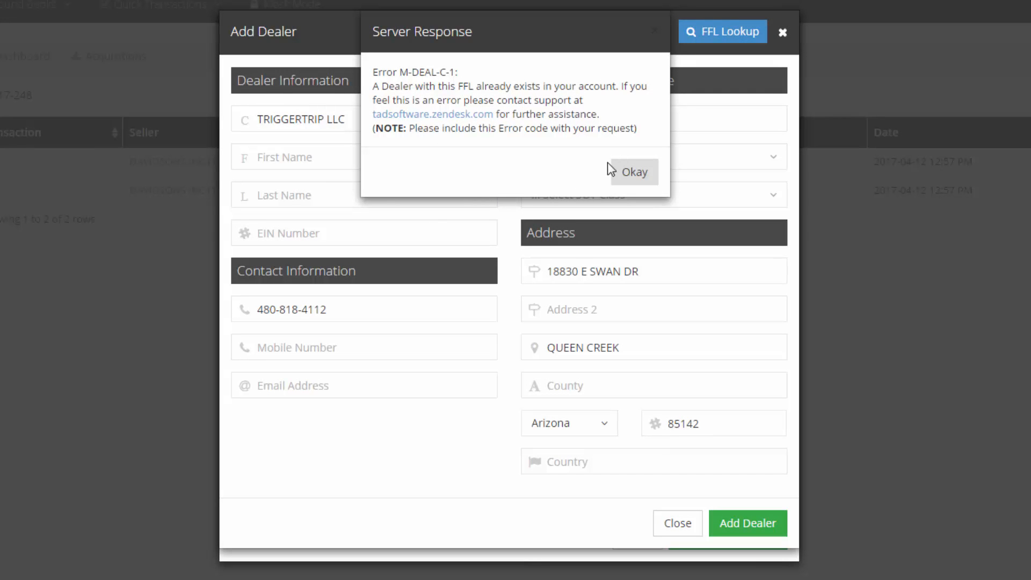
{"action": "left_click", "coordinate": [637, 177]}
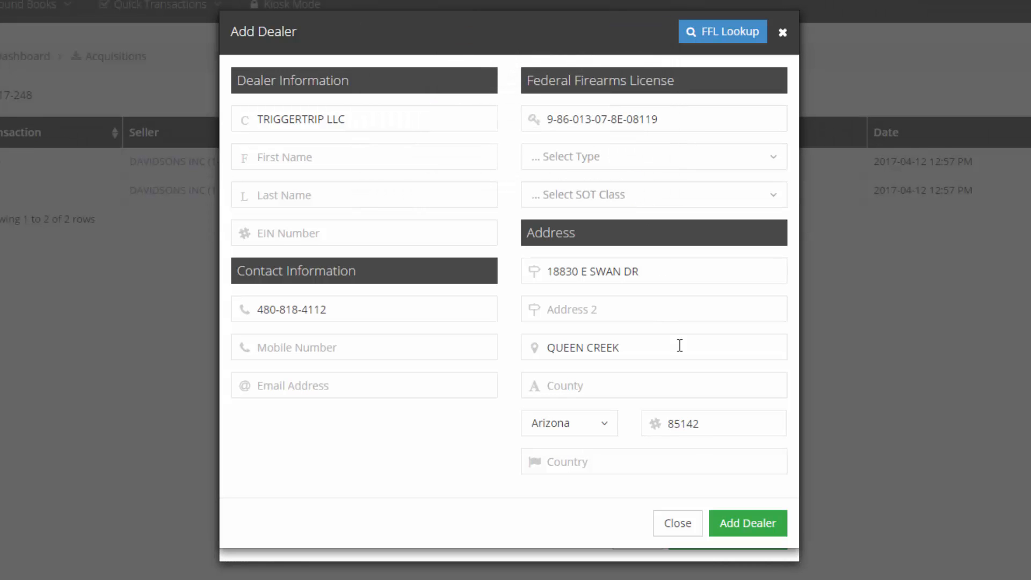
{"action": "left_click", "coordinate": [691, 524]}
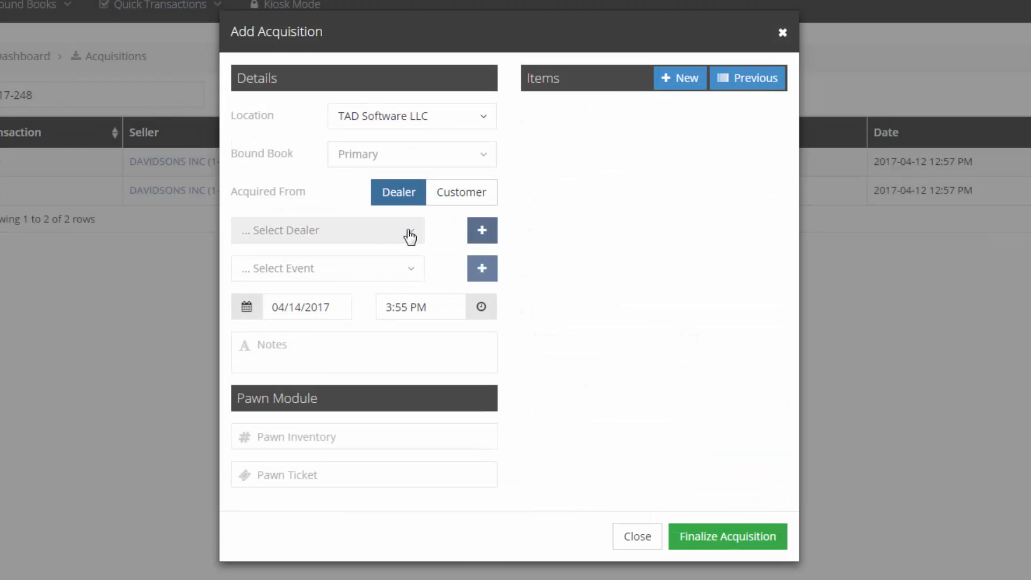
Set the acquisition's dealer to the second RSR GROUP INC match found by searching for RSR.
{"action": "left_click", "coordinate": [410, 235]}
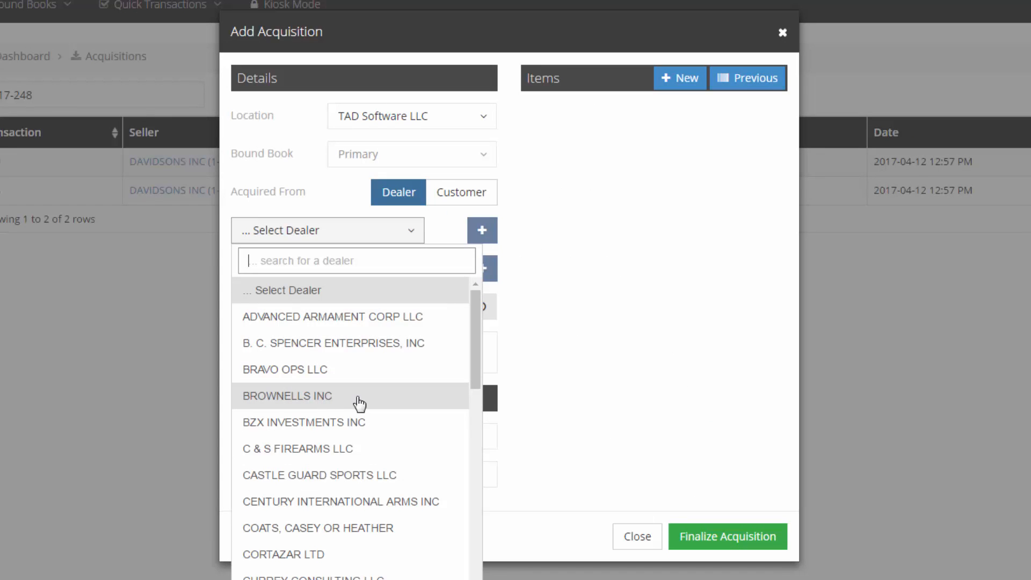
{"action": "type", "text": "RSR"}
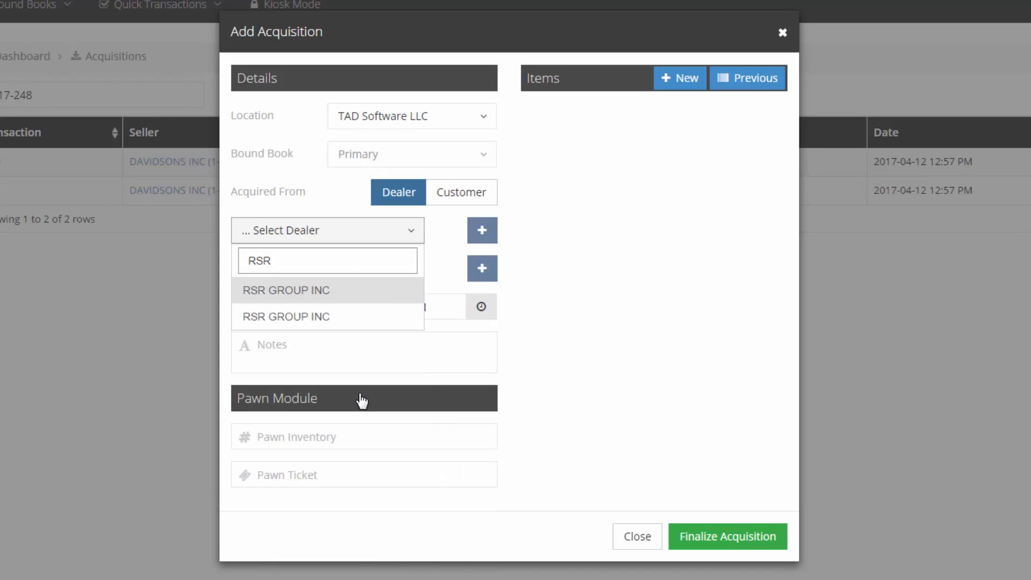
{"action": "left_click", "coordinate": [299, 321]}
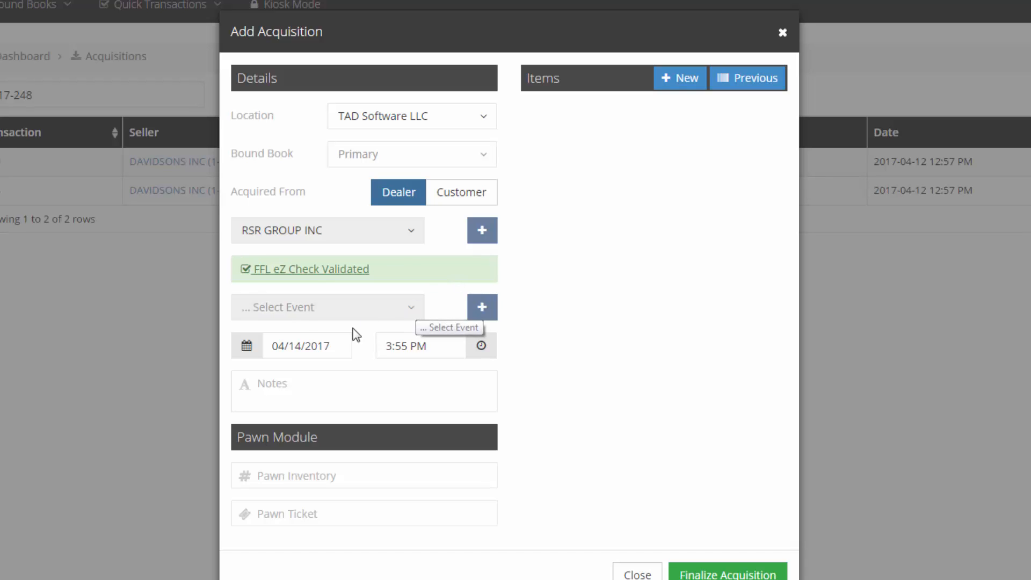
{"action": "left_click", "coordinate": [367, 384]}
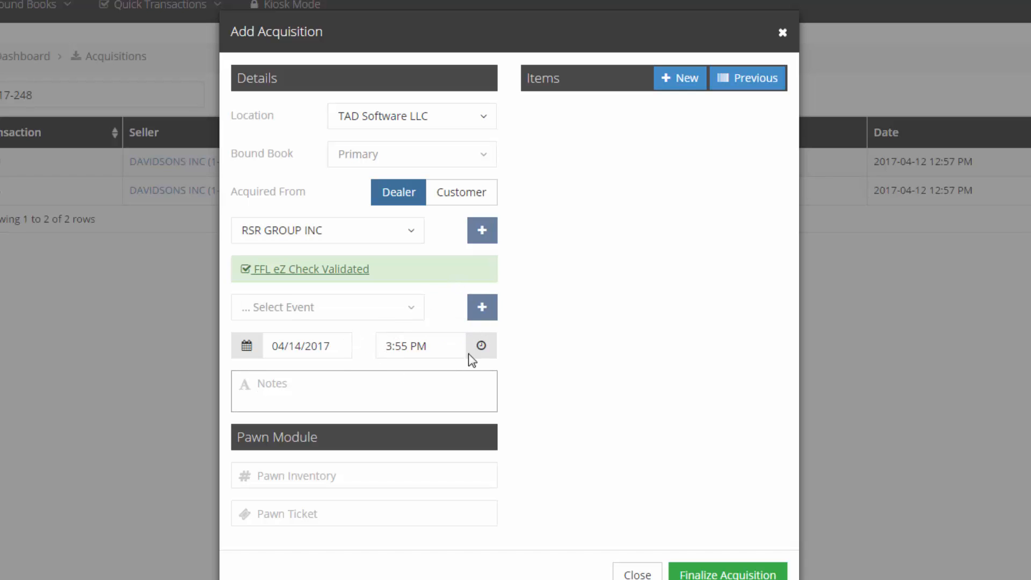
Start a new item for the acquisition with the type Shotgun and the manufacturer Mossberg.
{"action": "left_click", "coordinate": [688, 81]}
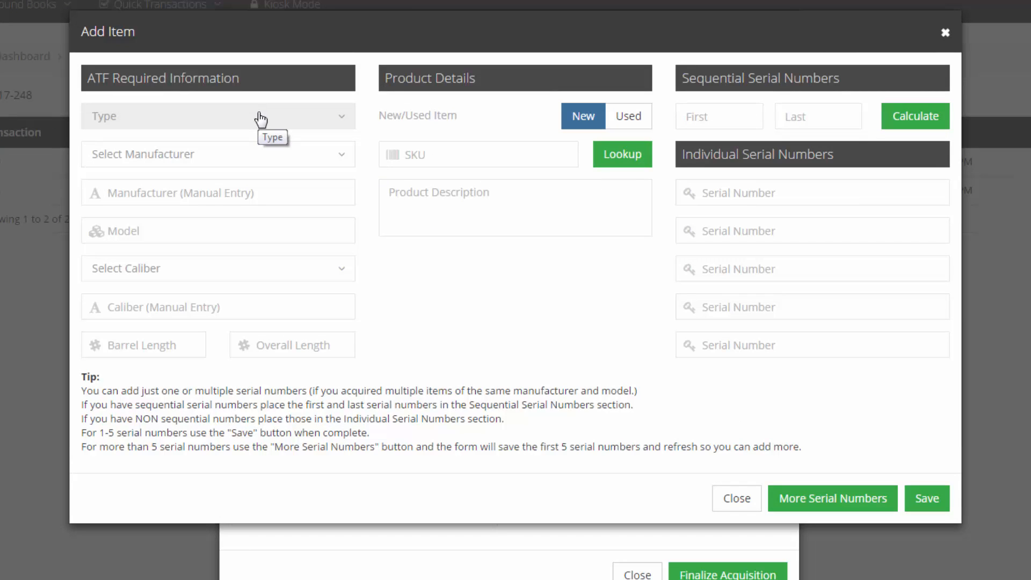
{"action": "left_click", "coordinate": [491, 159]}
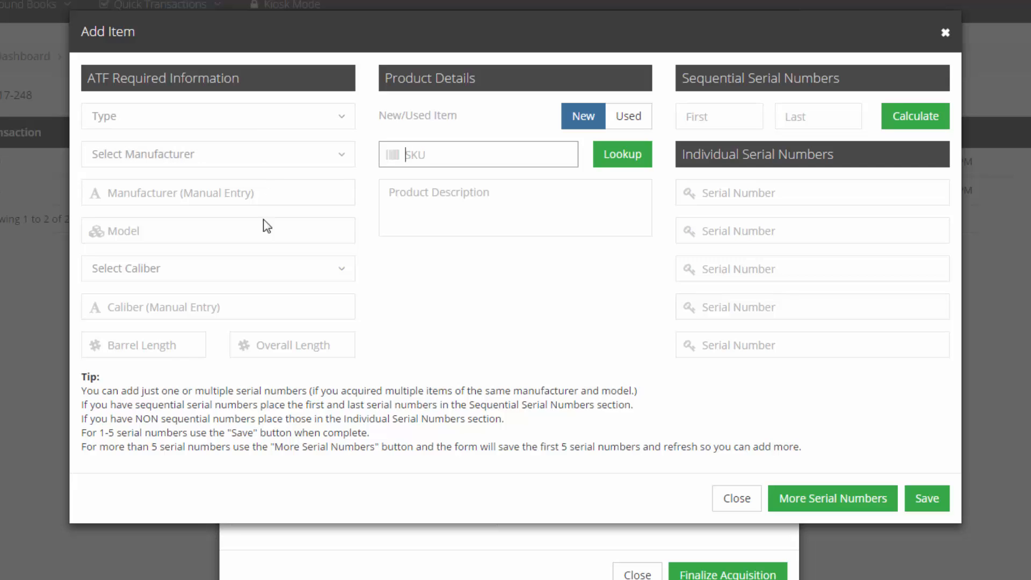
{"action": "left_click", "coordinate": [242, 114]}
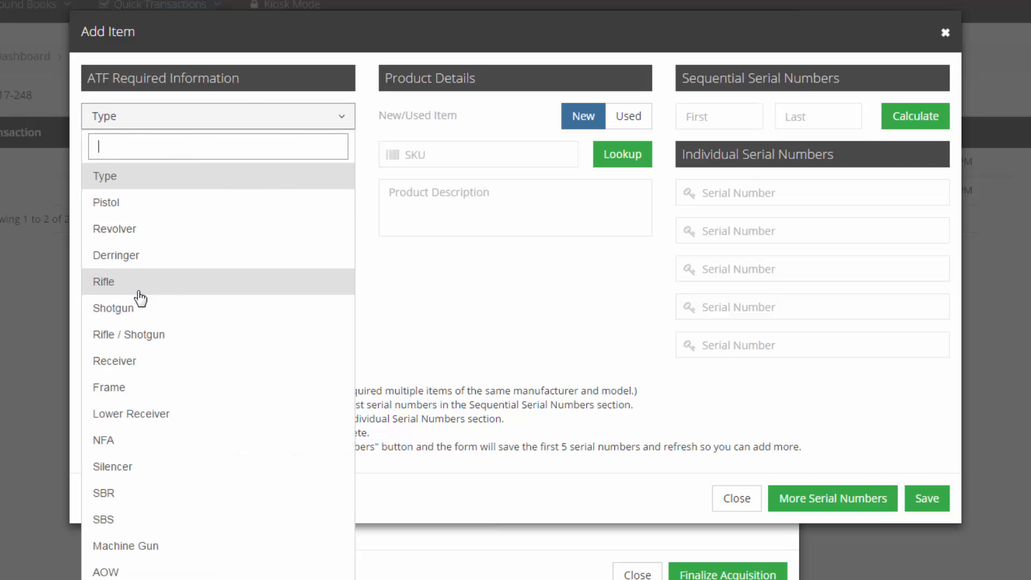
{"action": "left_click", "coordinate": [127, 309]}
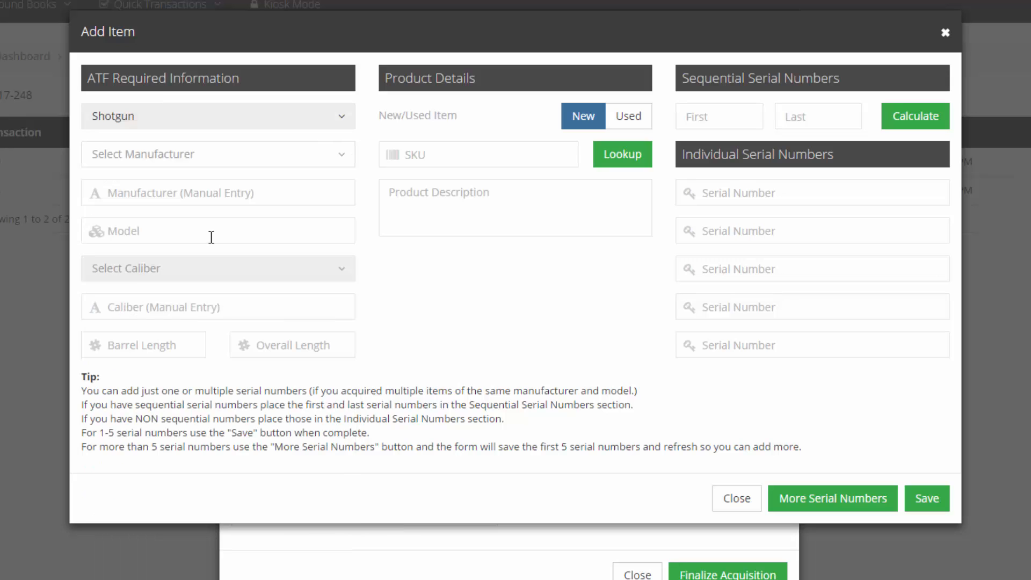
{"action": "left_click", "coordinate": [198, 163]}
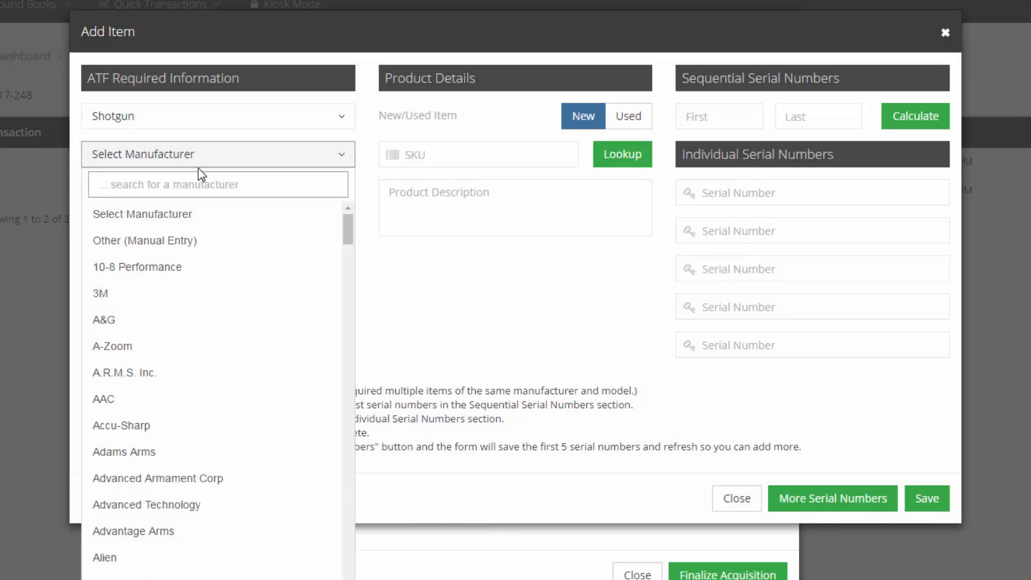
{"action": "type", "text": "Moss"}
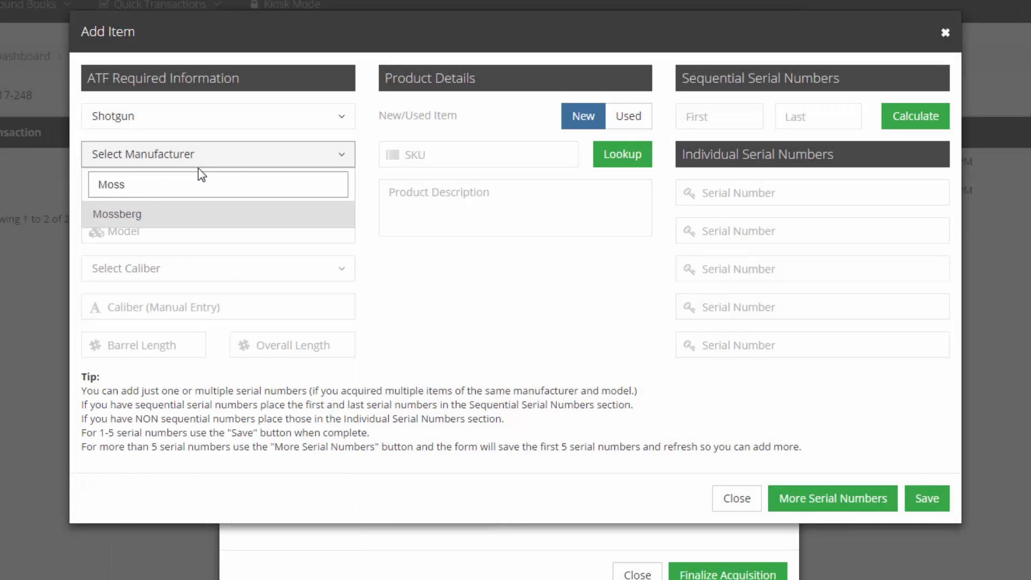
{"action": "left_click", "coordinate": [177, 213]}
Set the item's model to Destroyer and its caliber to 12 Gauge.
{"action": "left_click", "coordinate": [176, 231]}
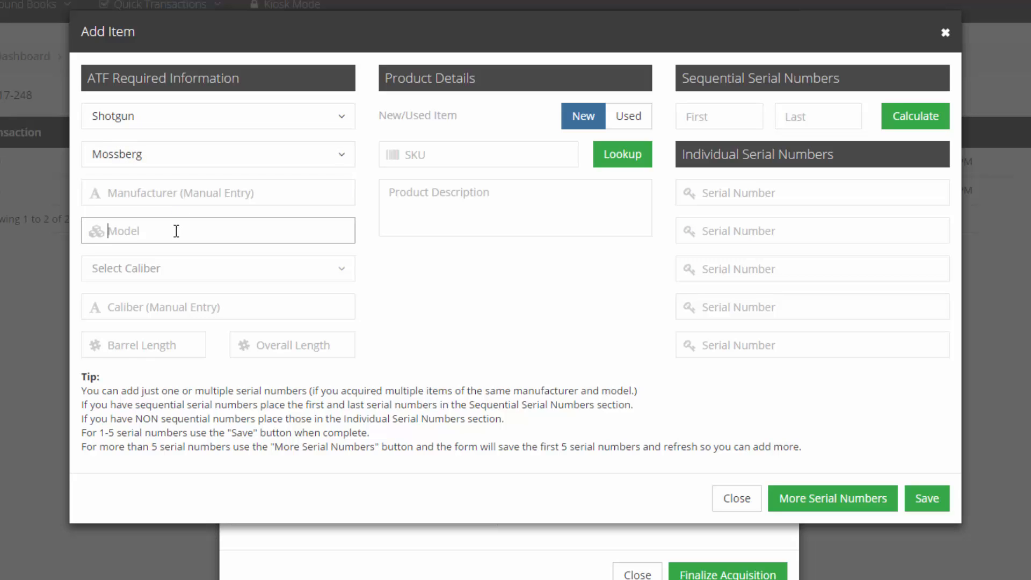
{"action": "type", "text": "Destroyer"}
{"action": "left_click", "coordinate": [164, 272]}
{"action": "type", "text": "12"}
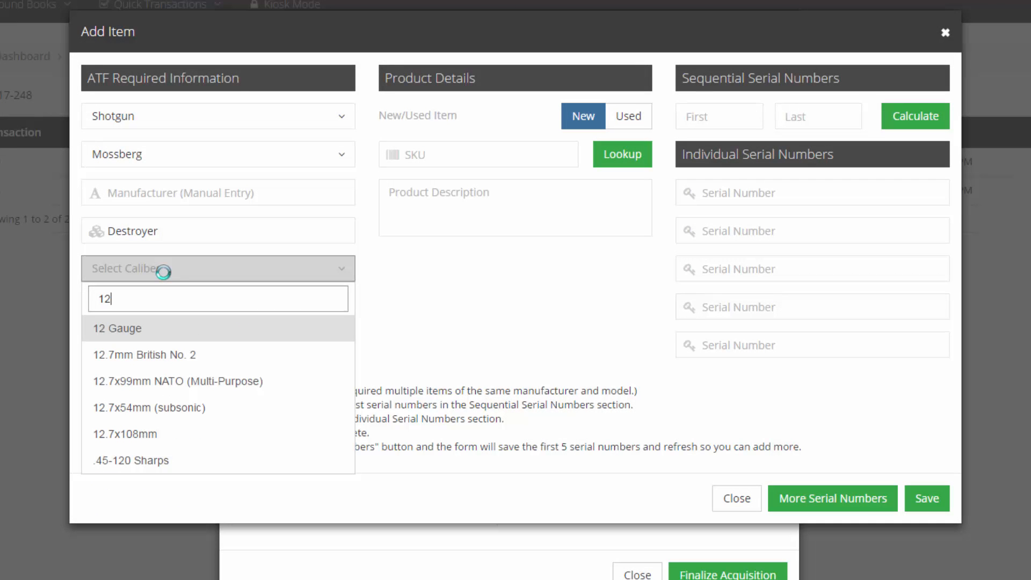
{"action": "left_click", "coordinate": [155, 334]}
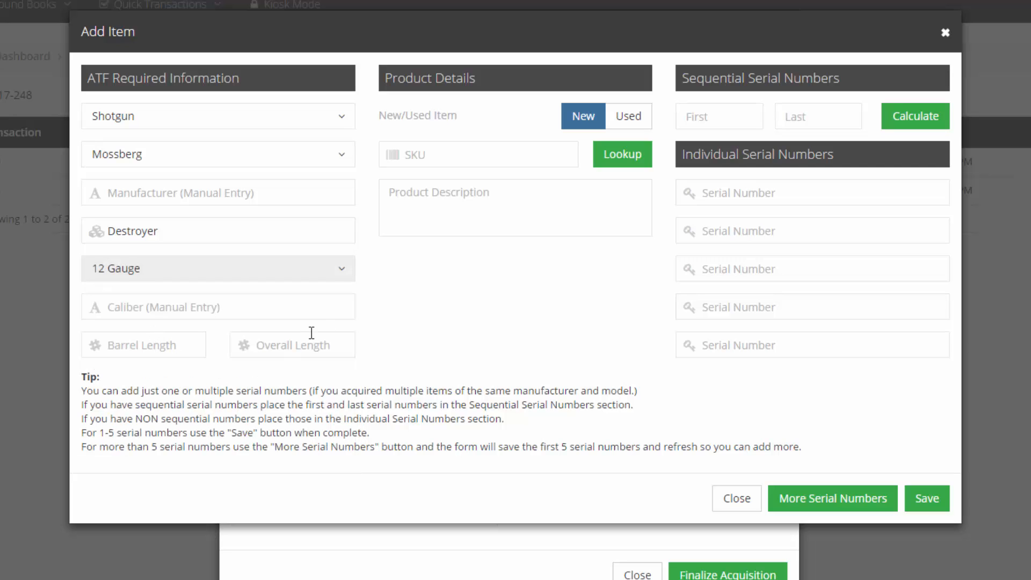
{"action": "left_click", "coordinate": [450, 154]}
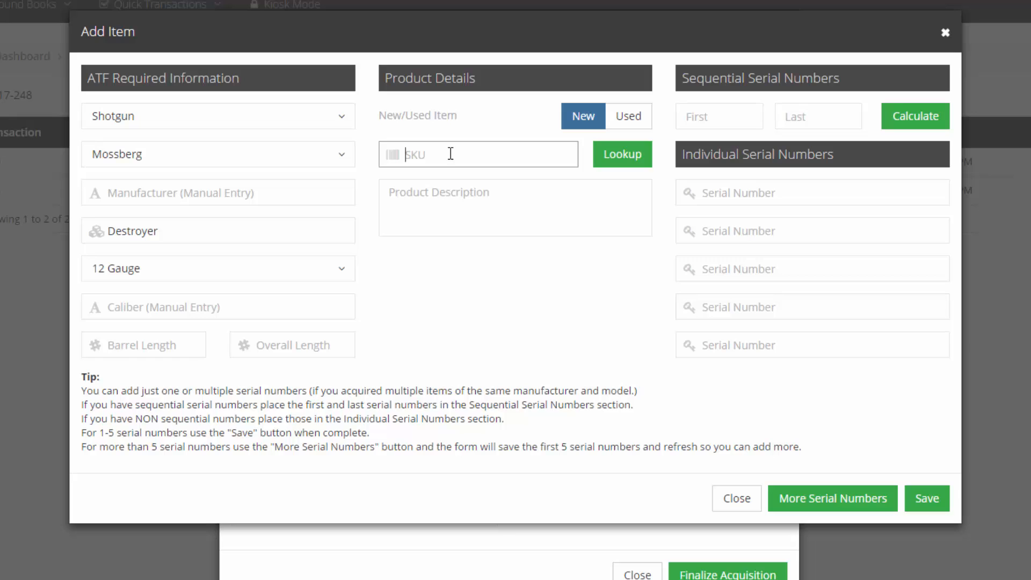
Enter a sequential serial number range for the item from 001 to 100.
{"action": "left_click", "coordinate": [716, 118]}
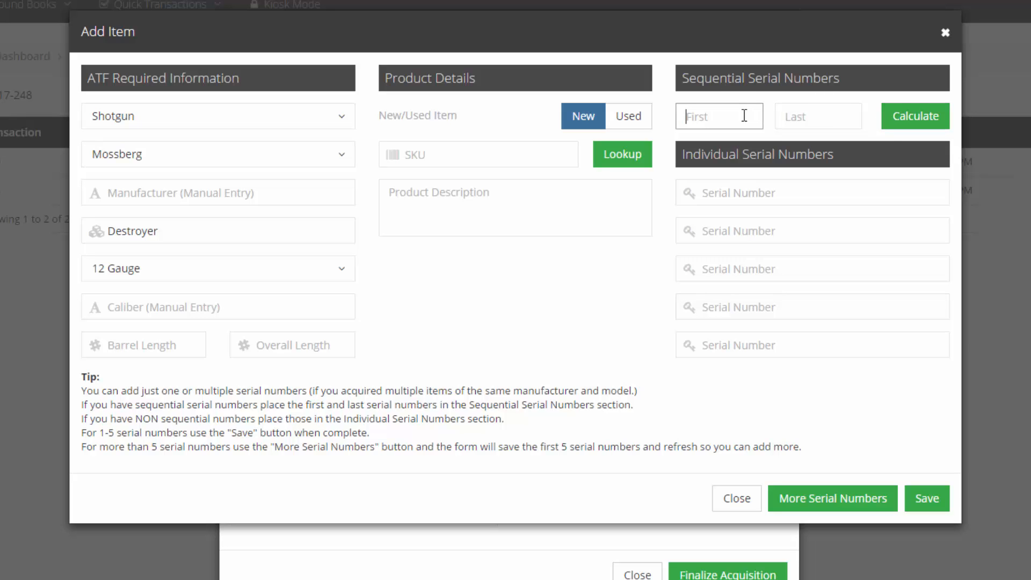
{"action": "type", "text": "001"}
{"action": "left_click", "coordinate": [792, 118]}
{"action": "left_click_drag", "start_coordinate": [698, 116], "coordinate": [675, 122]}
{"action": "left_click", "coordinate": [797, 114]}
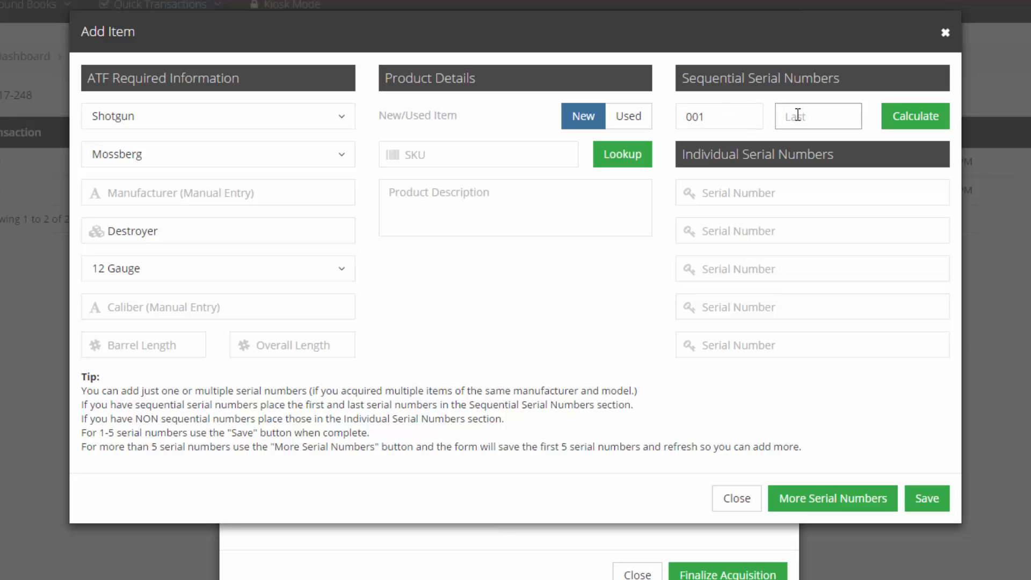
{"action": "type", "text": "100"}
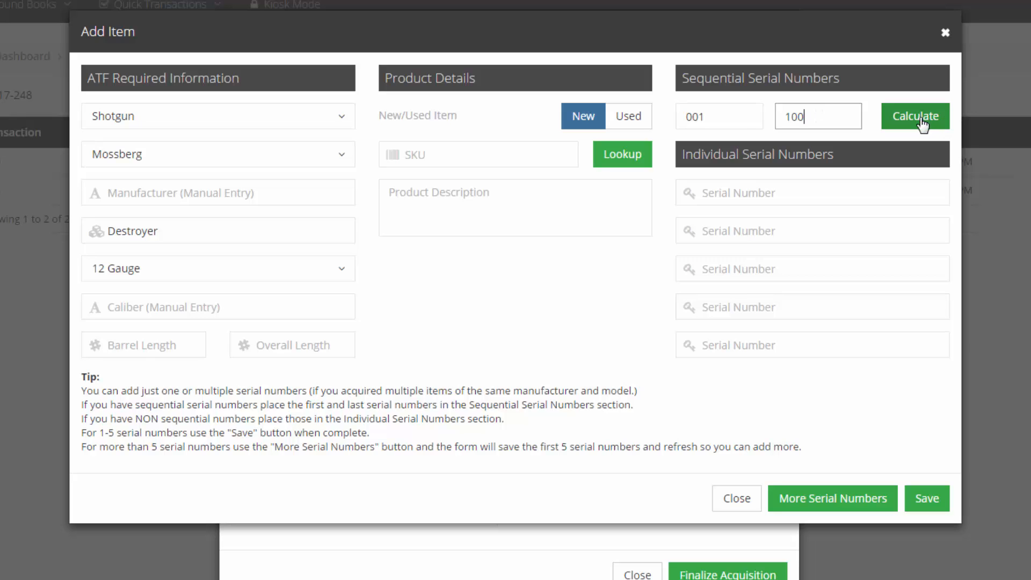
Replace the sequential serial number range with 1 to 20 and try to calculate the serial numbers.
{"action": "left_click_drag", "start_coordinate": [722, 117], "coordinate": [663, 115]}
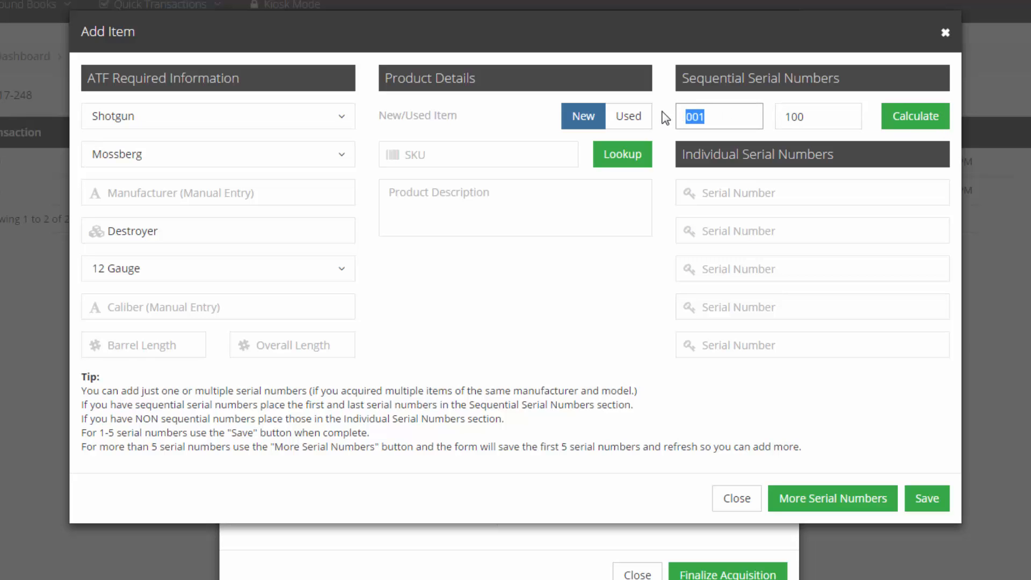
{"action": "key", "text": "BackSpace"}
{"action": "left_click_drag", "start_coordinate": [789, 116], "coordinate": [695, 132]}
{"action": "key", "text": "BackSpace"}
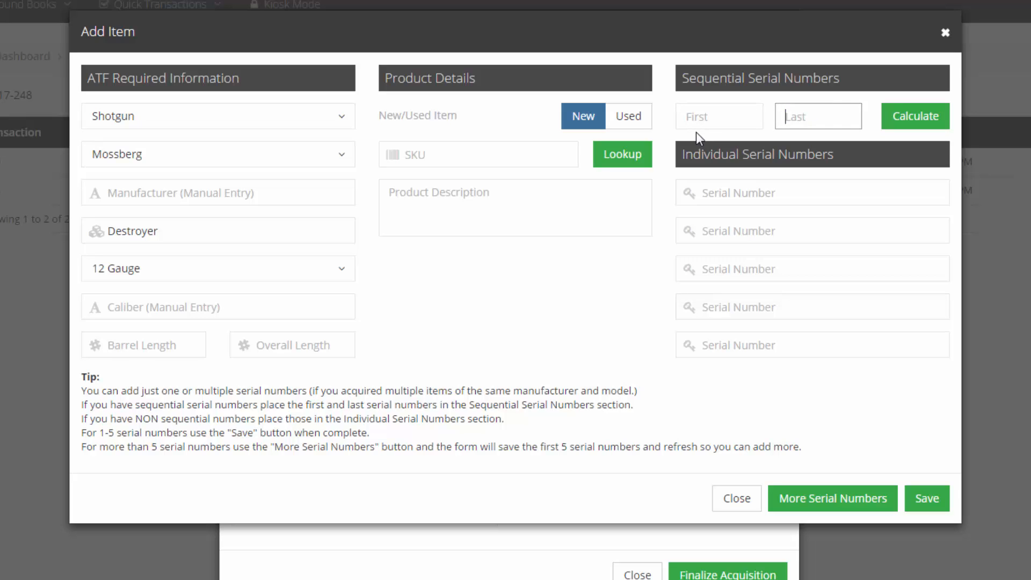
{"action": "left_click", "coordinate": [717, 123]}
{"action": "type", "text": "1"}
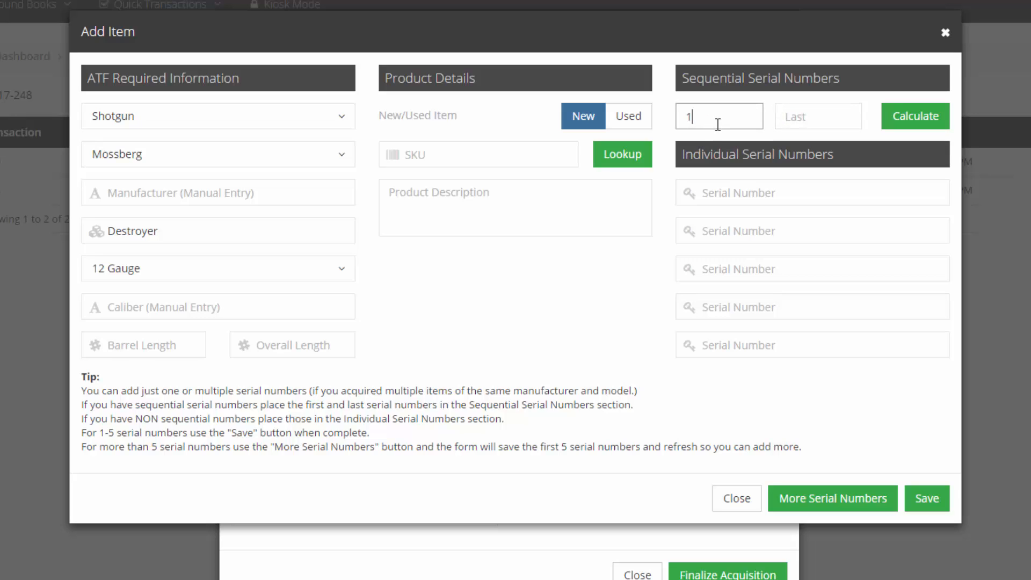
{"action": "key", "text": "BackSpace"}
{"action": "type", "text": "1"}
{"action": "left_click", "coordinate": [810, 117]}
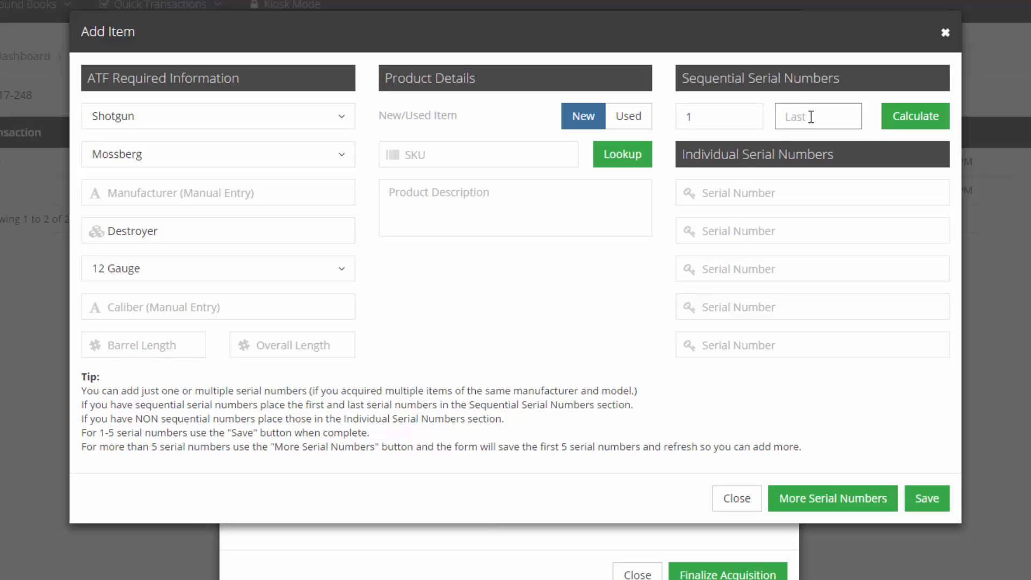
{"action": "type", "text": "20"}
{"action": "left_click", "coordinate": [911, 122]}
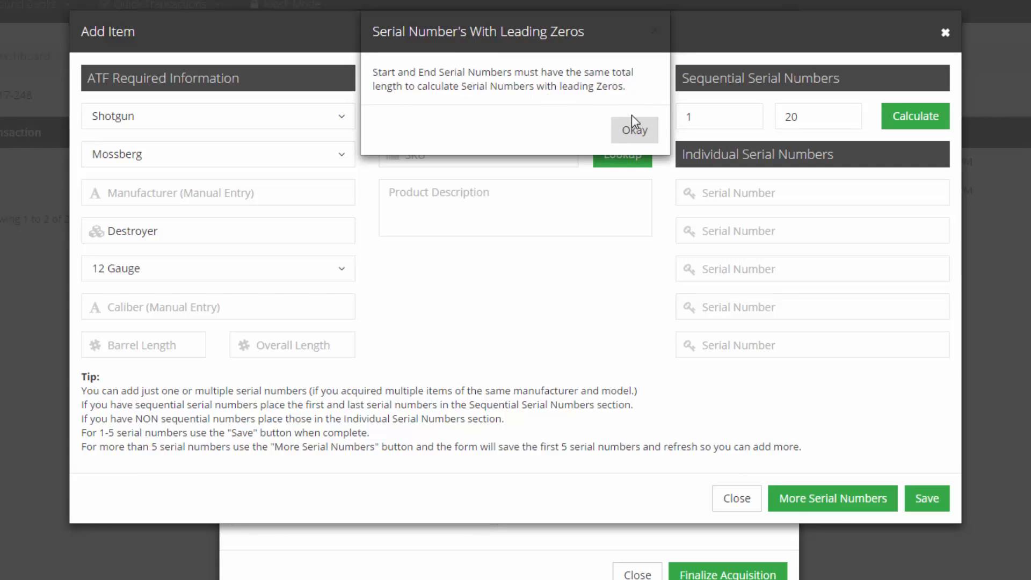
{"action": "left_click", "coordinate": [636, 135]}
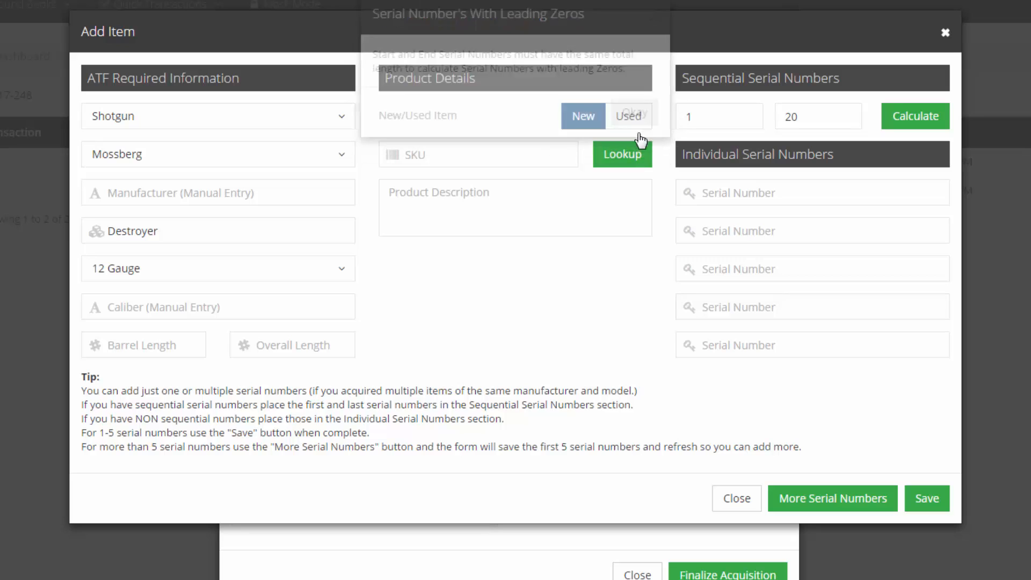
Set the first sequential serial number to 01 and calculate the list of serial numbers.
{"action": "double_click", "coordinate": [805, 118]}
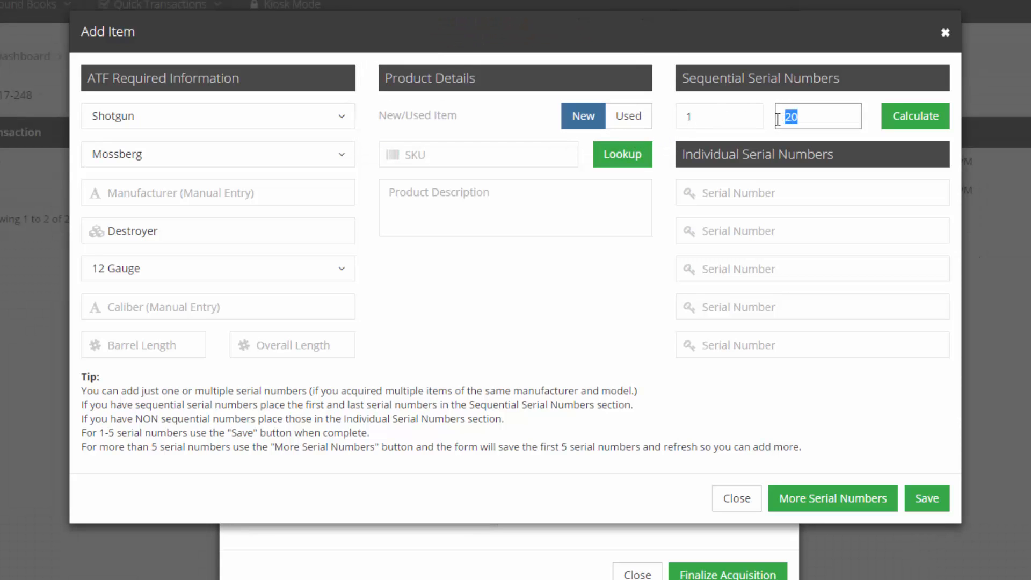
{"action": "double_click", "coordinate": [692, 116]}
{"action": "key", "text": "BackSpace"}
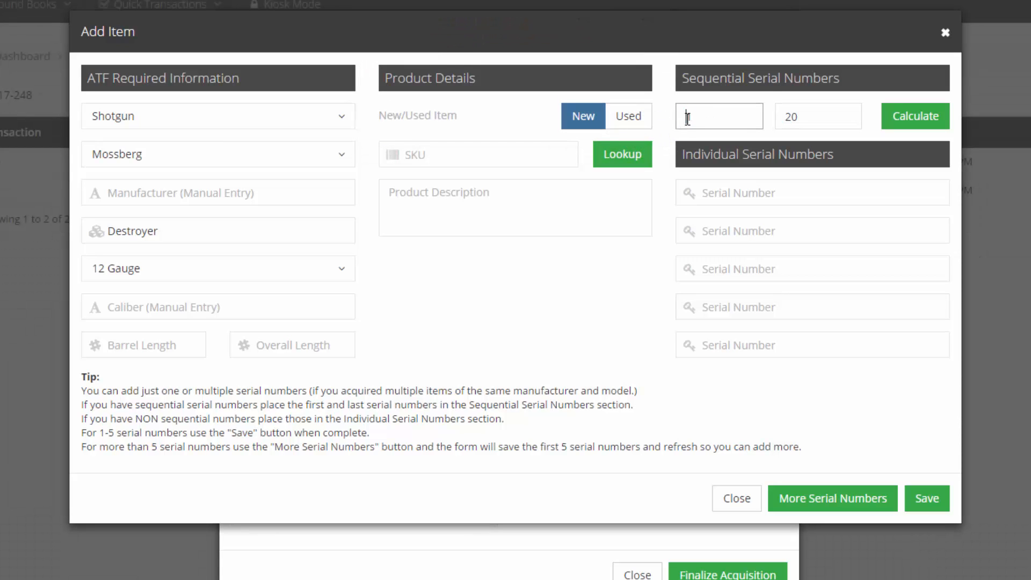
{"action": "type", "text": "01"}
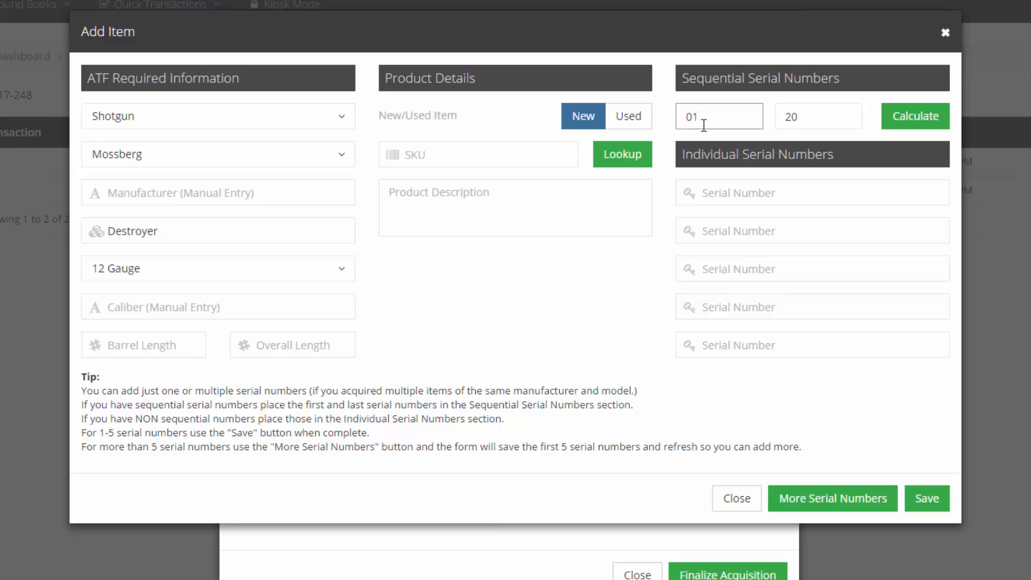
{"action": "left_click", "coordinate": [919, 120]}
Remove serial numbers 01 through 14 from the calculated list, keeping 15 to 20.
{"action": "scroll", "coordinate": [946, 246], "scroll_direction": "down", "scroll_amount": 7}
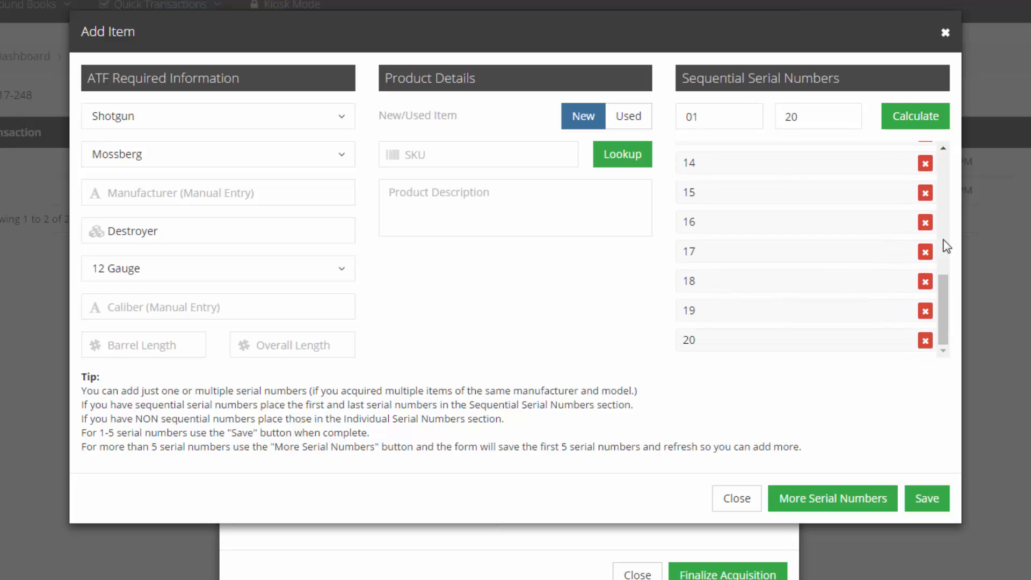
{"action": "left_click", "coordinate": [925, 164]}
{"action": "left_click", "coordinate": [925, 164]}
{"action": "left_click", "coordinate": [925, 164]}
{"action": "left_click", "coordinate": [925, 164]}
{"action": "left_click", "coordinate": [925, 163]}
{"action": "left_click", "coordinate": [925, 163]}
{"action": "left_click", "coordinate": [925, 164]}
{"action": "left_click", "coordinate": [925, 163]}
{"action": "left_click", "coordinate": [925, 164]}
{"action": "left_click", "coordinate": [925, 164]}
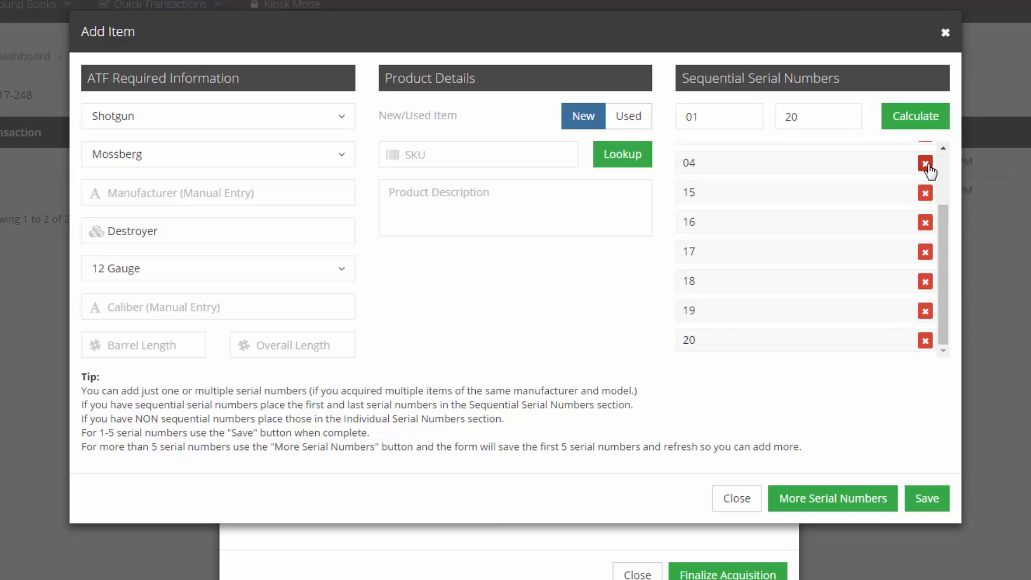
{"action": "left_click", "coordinate": [925, 164]}
{"action": "left_click", "coordinate": [925, 164]}
{"action": "left_click", "coordinate": [925, 164]}
{"action": "left_click", "coordinate": [926, 160]}
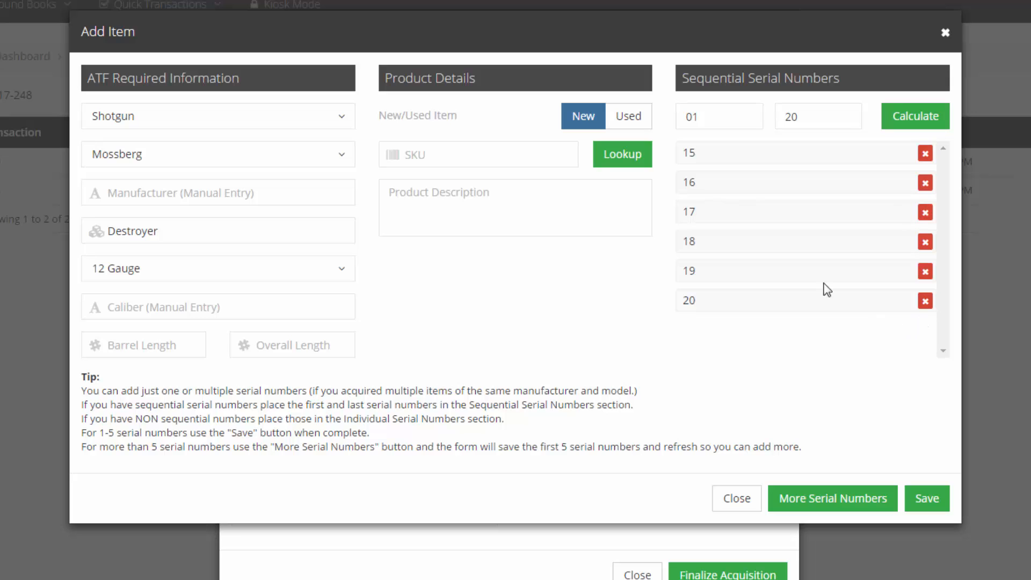
Save the Mossberg Destroyer items and finalize the acquisition.
{"action": "left_click", "coordinate": [925, 505]}
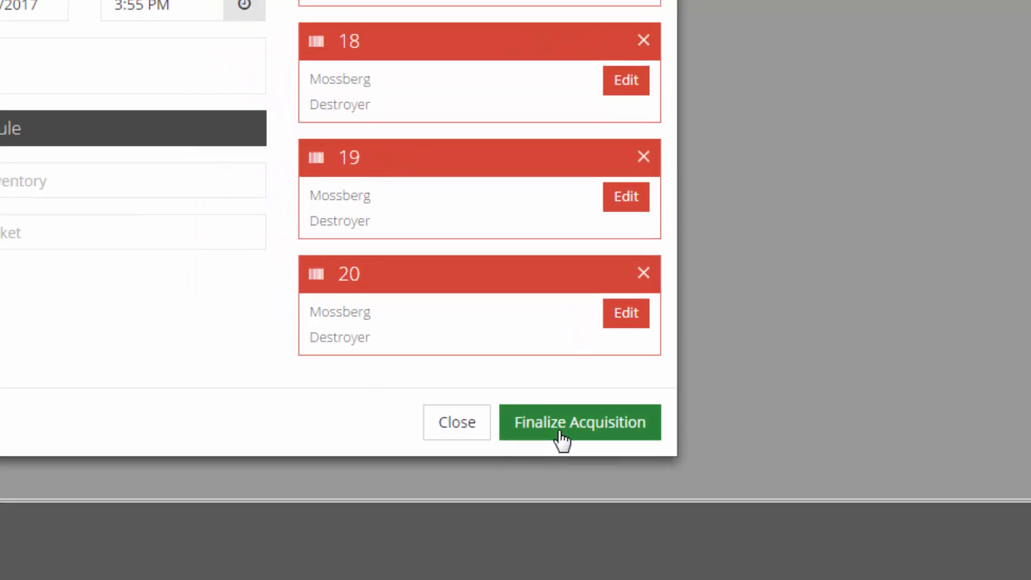
{"action": "left_click", "coordinate": [515, 401]}
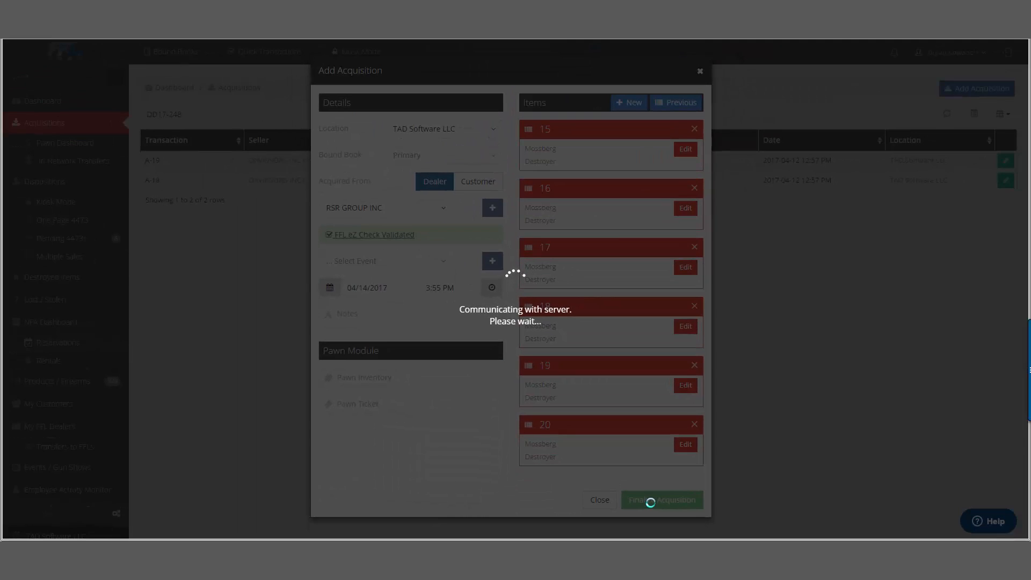